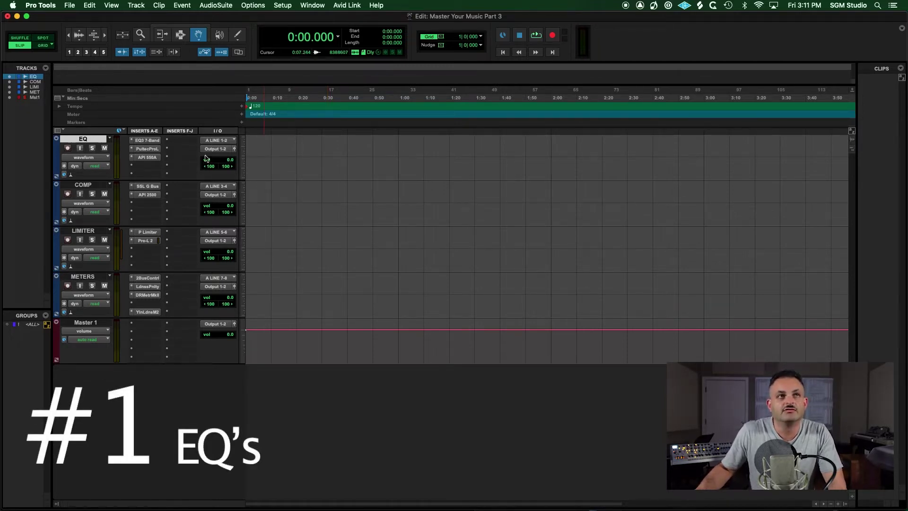
Step: Open the EQ track's EQ3 7-Band and engage its high-pass filter at 30 Hz, 24 dB/oct
{"action": "left_click", "coordinate": [156, 141]}
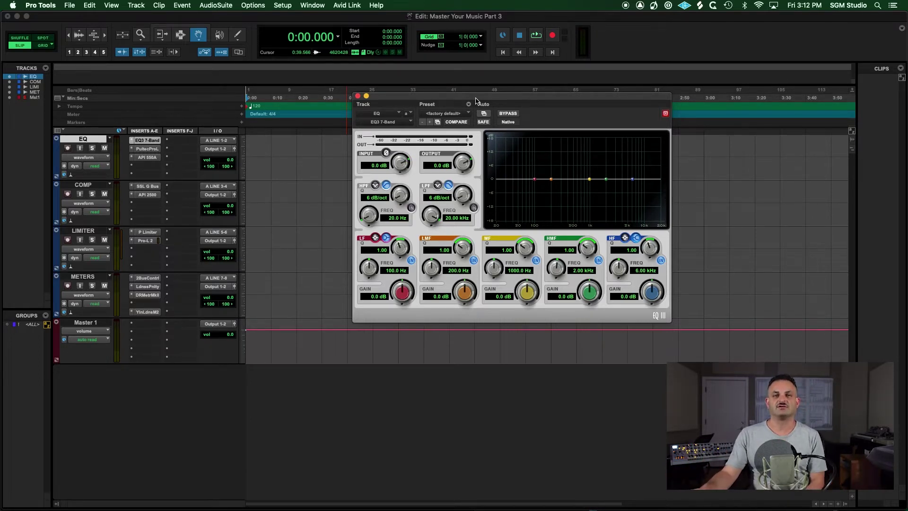
{"action": "left_click", "coordinate": [411, 208]}
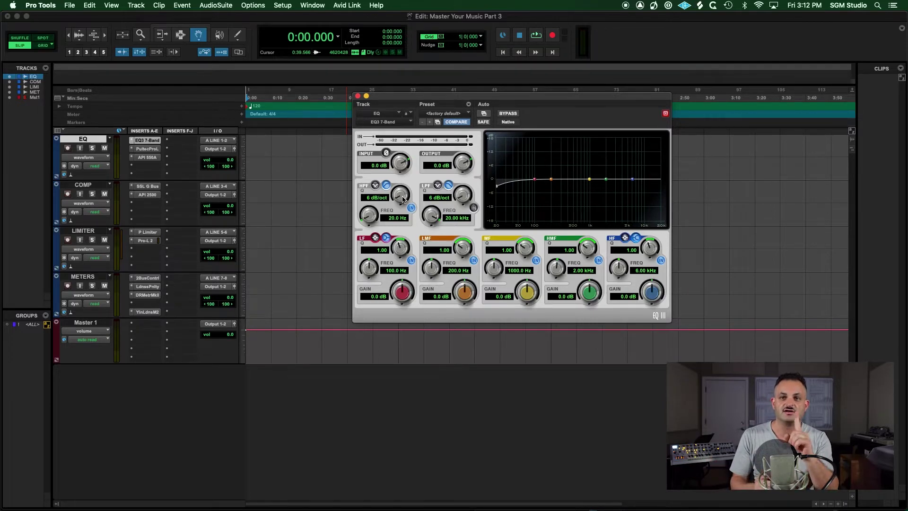
{"action": "left_click_drag", "start_coordinate": [403, 199], "coordinate": [402, 190]}
{"action": "left_click", "coordinate": [397, 217]}
{"action": "type", "text": "30."}
{"action": "key", "text": "Return"}
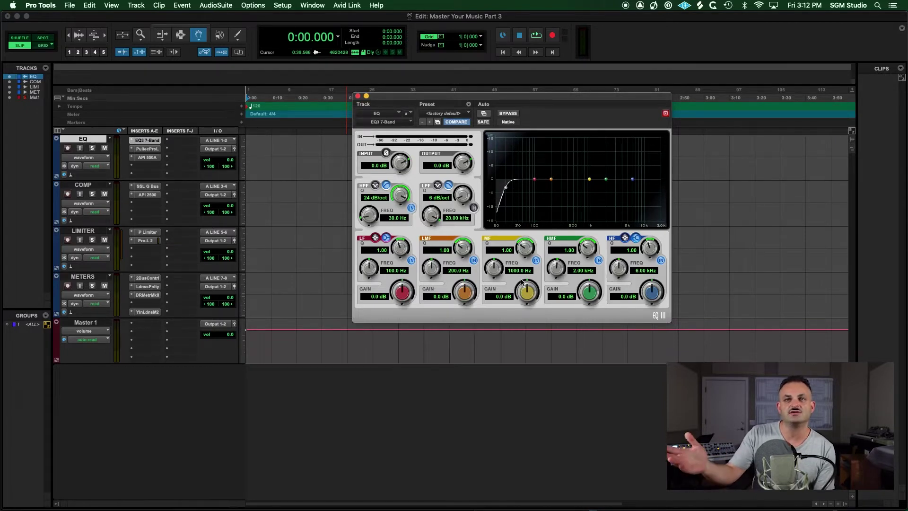
Step: Cut 1 kHz by 5.2 dB with a narrow Q and boost 200 Hz by 1.3 dB with a wider Q
{"action": "left_click_drag", "start_coordinate": [516, 281], "coordinate": [525, 229]}
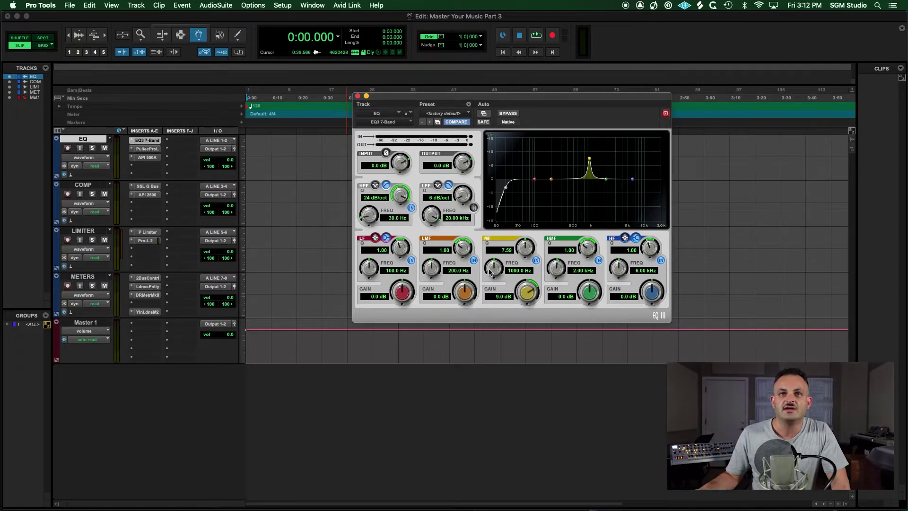
{"action": "left_click_drag", "start_coordinate": [527, 292], "coordinate": [525, 314]}
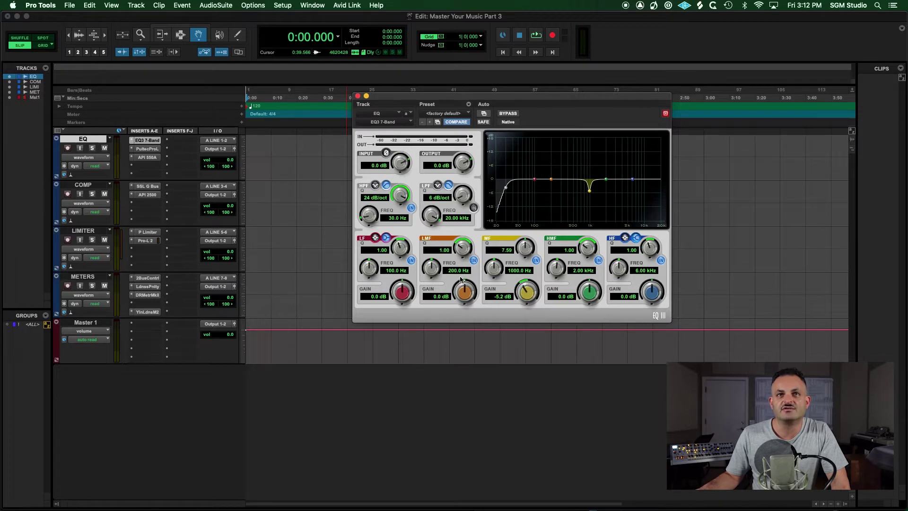
{"action": "left_click_drag", "start_coordinate": [463, 285], "coordinate": [461, 258]}
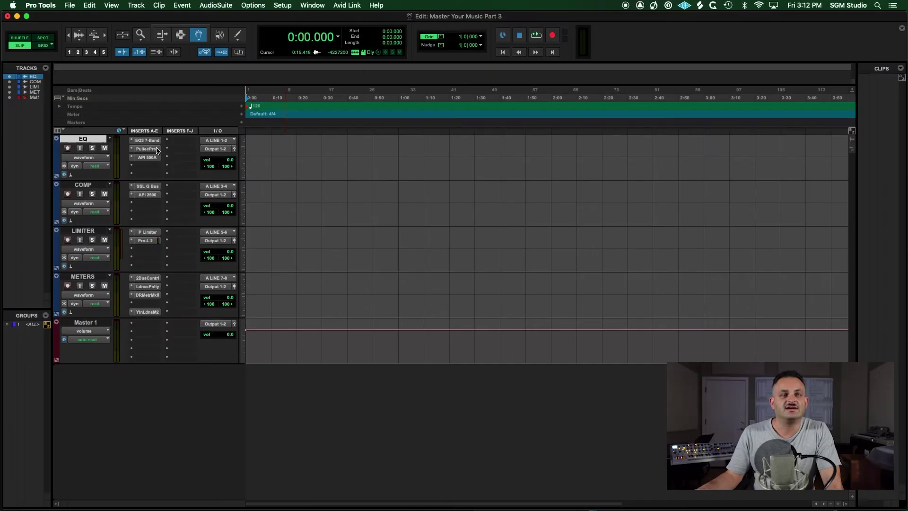
Step: Open the EQ track's Pultec-Pro Legacy equalizer and move its window up and left
{"action": "left_click", "coordinate": [158, 149]}
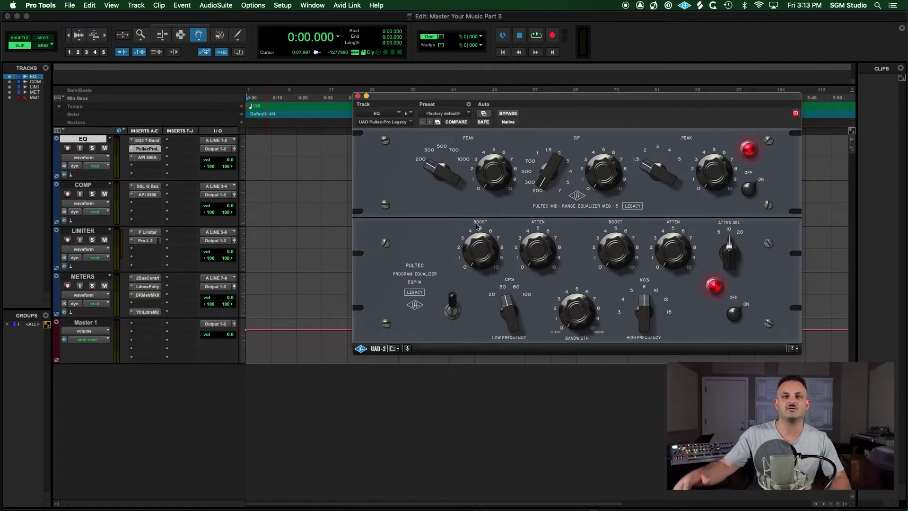
{"action": "left_click_drag", "start_coordinate": [460, 97], "coordinate": [423, 105]}
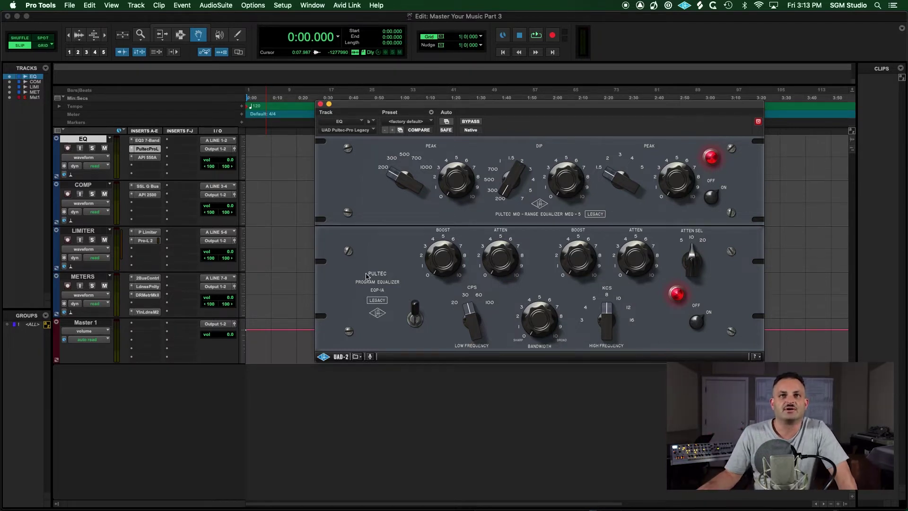
{"action": "left_click_drag", "start_coordinate": [415, 110], "coordinate": [384, 97]}
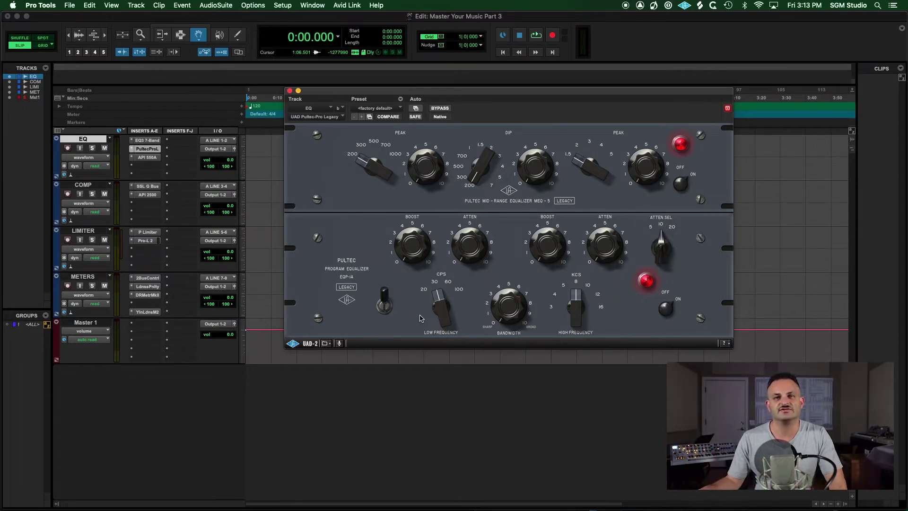
Step: Move the Pultec low-frequency CPS choice above 30 and increase the low-band attenuation
{"action": "left_click", "coordinate": [444, 317]}
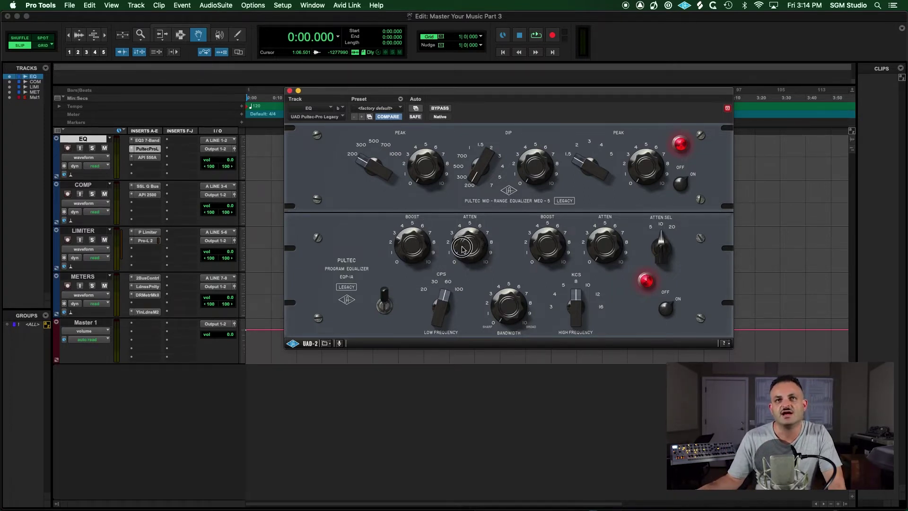
{"action": "left_click_drag", "start_coordinate": [463, 263], "coordinate": [466, 261]}
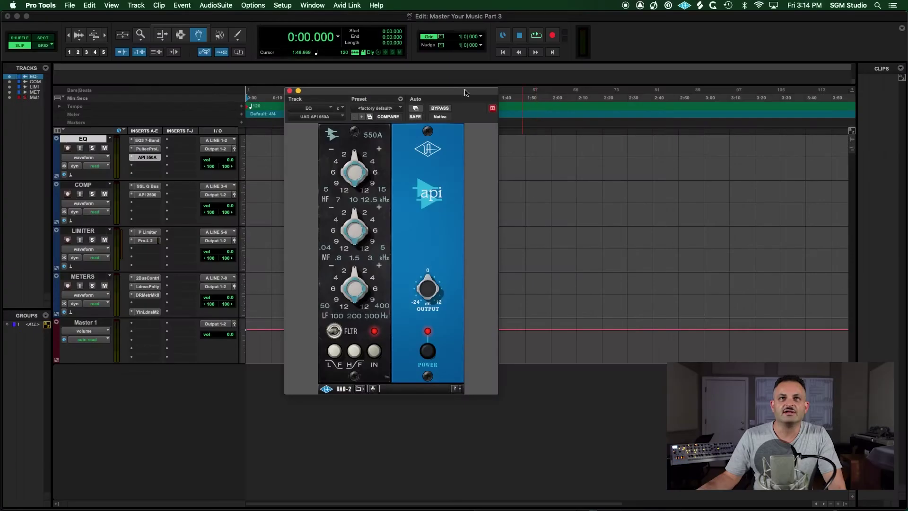
Step: Move the API 550A right, compare it bypassed and engaged twice, then boost its mid band
{"action": "left_click_drag", "start_coordinate": [442, 92], "coordinate": [564, 92]}
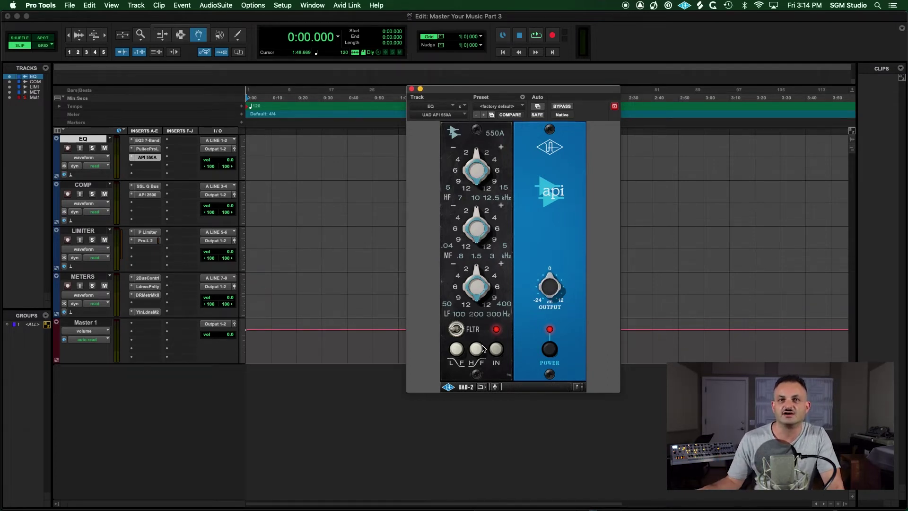
{"action": "left_click", "coordinate": [497, 352]}
{"action": "left_click", "coordinate": [497, 352]}
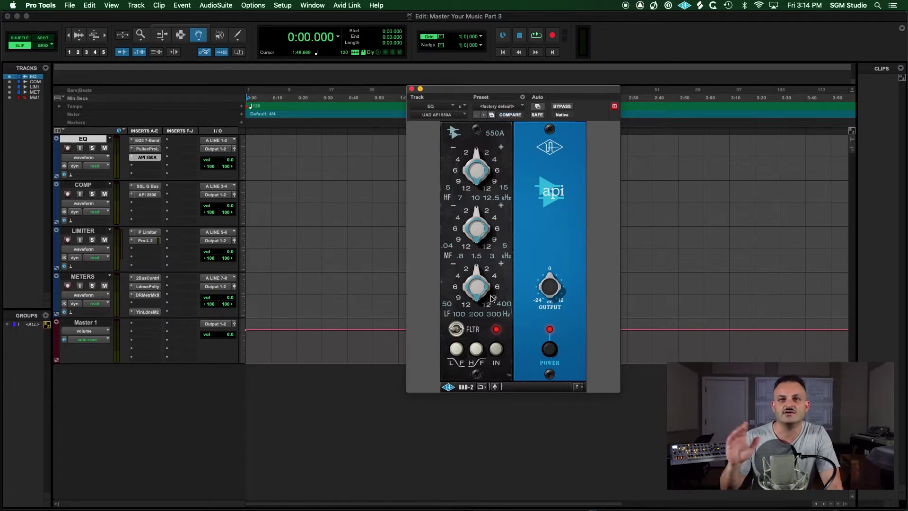
{"action": "left_click", "coordinate": [498, 355]}
{"action": "left_click", "coordinate": [499, 355]}
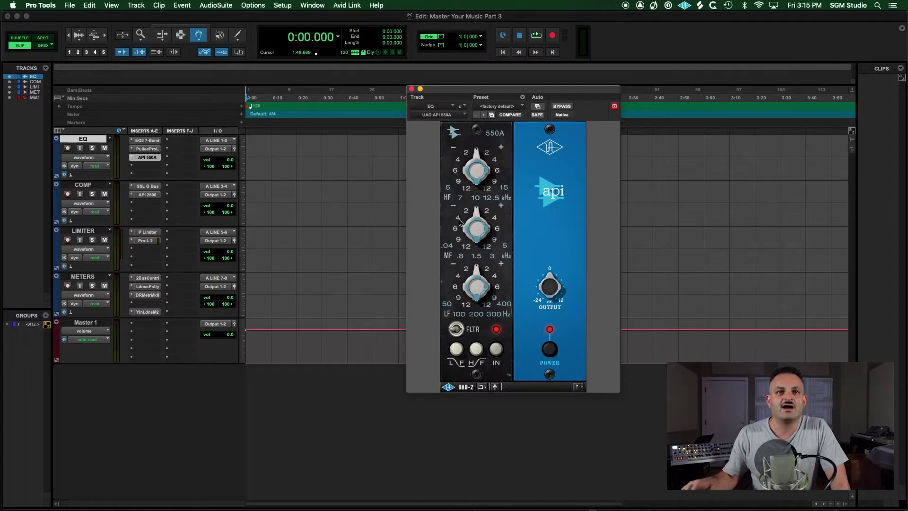
{"action": "mouse_move", "coordinate": [483, 219]}
{"action": "left_mouse_down"}
{"action": "mouse_move", "coordinate": [485, 193]}
{"action": "mouse_move", "coordinate": [485, 218]}
{"action": "left_mouse_up"}
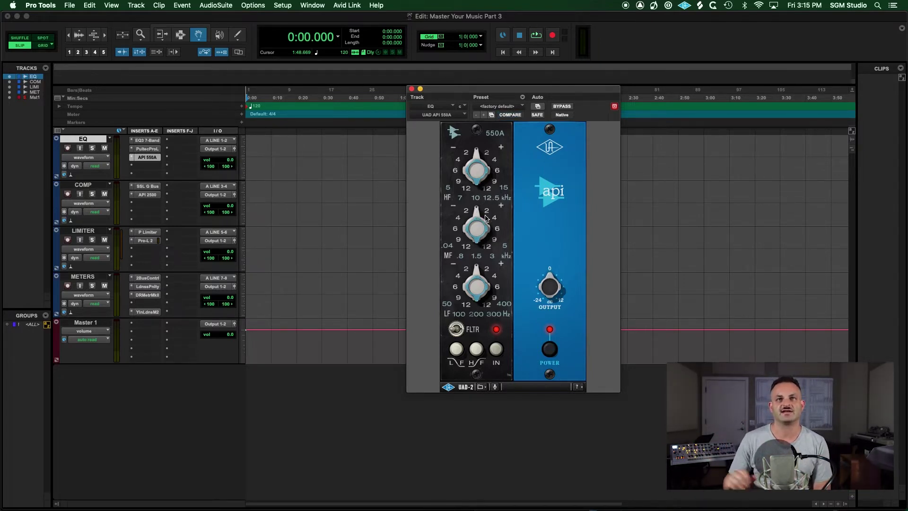
{"action": "left_click_drag", "start_coordinate": [487, 218], "coordinate": [471, 203]}
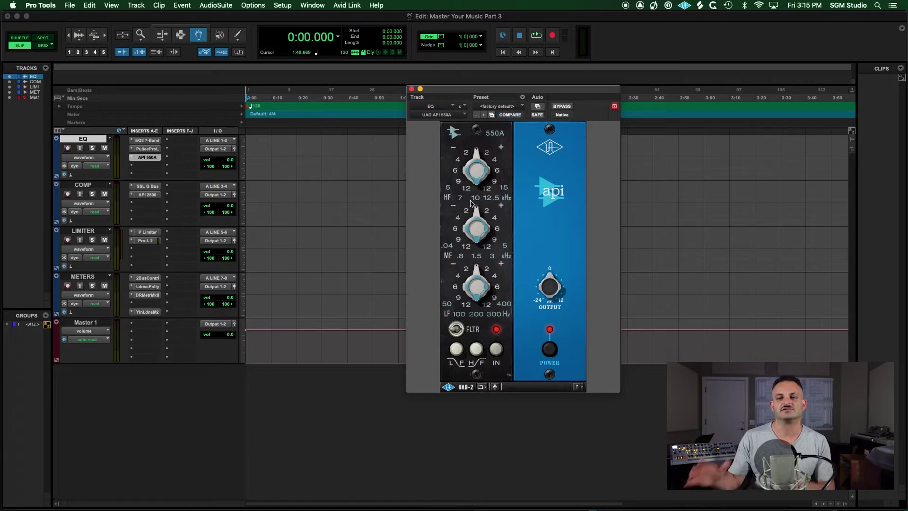
Step: Close the API 550A and open the SSL G Bus Compressor on the COMP track
{"action": "left_click", "coordinate": [412, 89]}
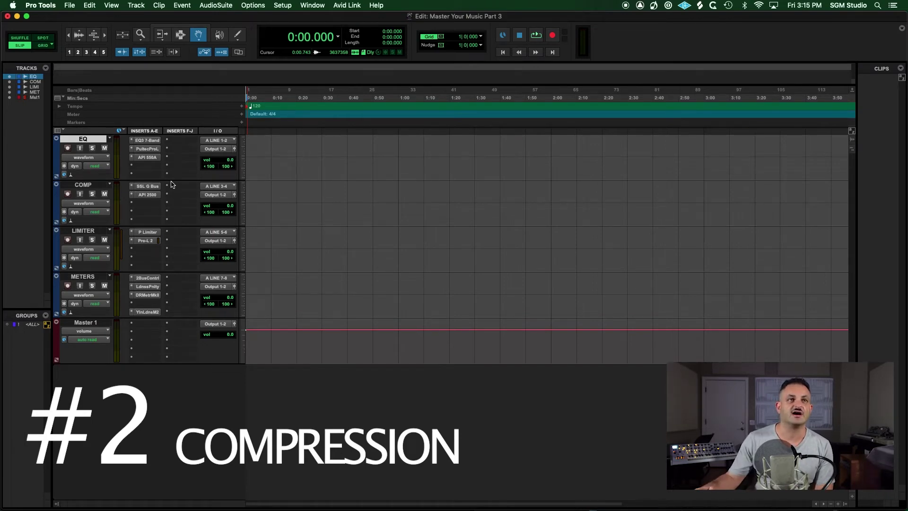
{"action": "left_click", "coordinate": [147, 186]}
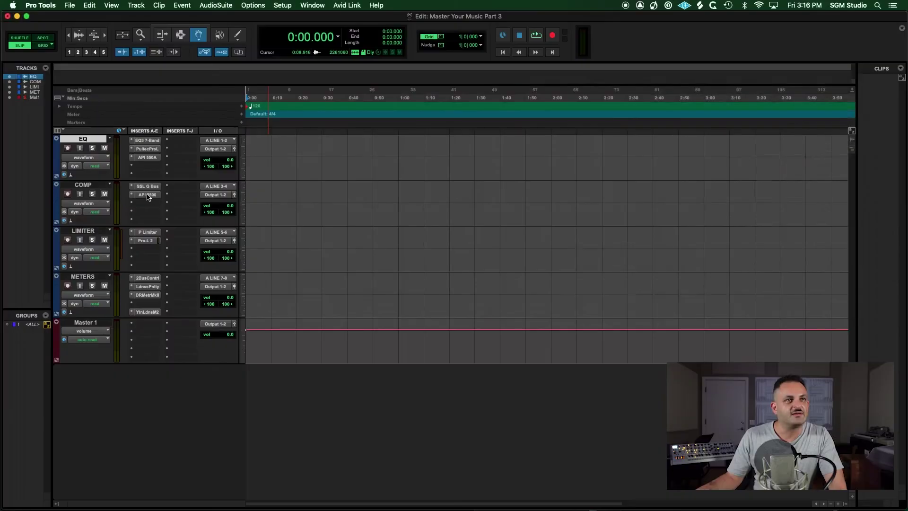
Step: Open the API 2500 on COMP, shift its window left, and adjust its MIX knob
{"action": "left_click", "coordinate": [147, 195]}
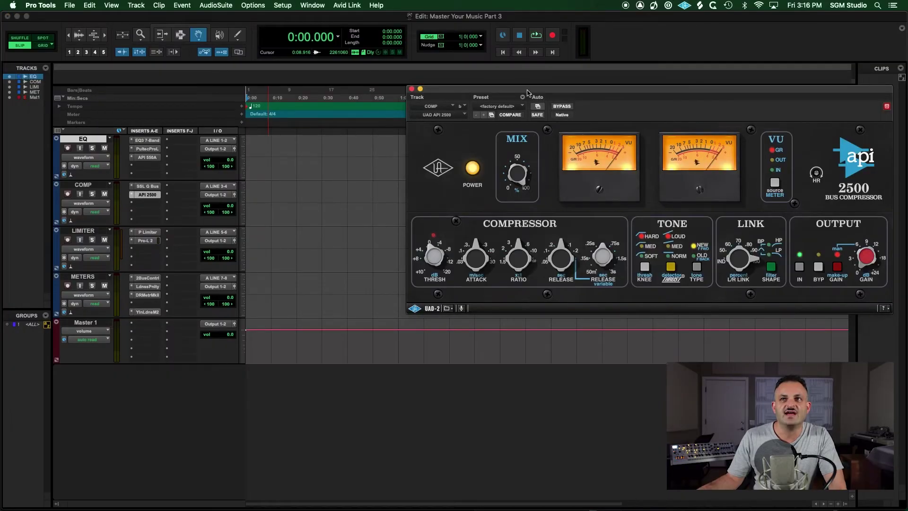
{"action": "left_click_drag", "start_coordinate": [526, 89], "coordinate": [427, 90]}
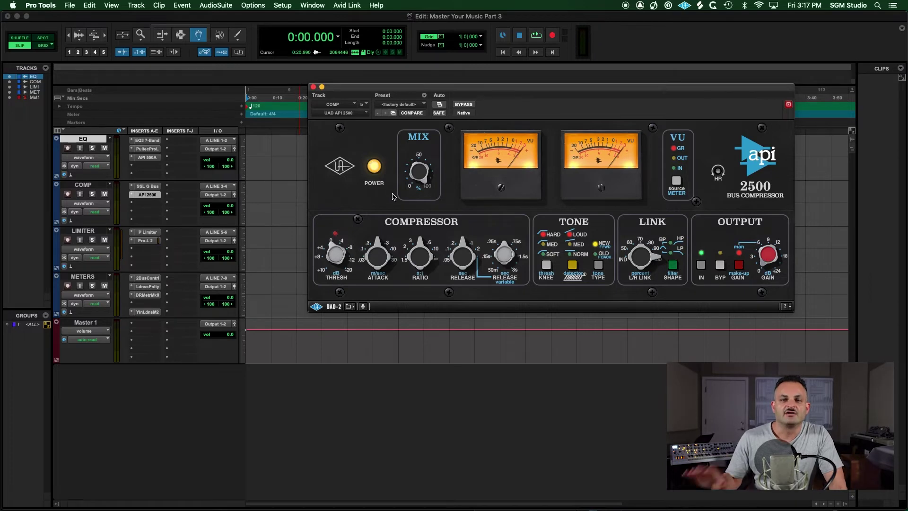
{"action": "left_click_drag", "start_coordinate": [421, 174], "coordinate": [412, 211]}
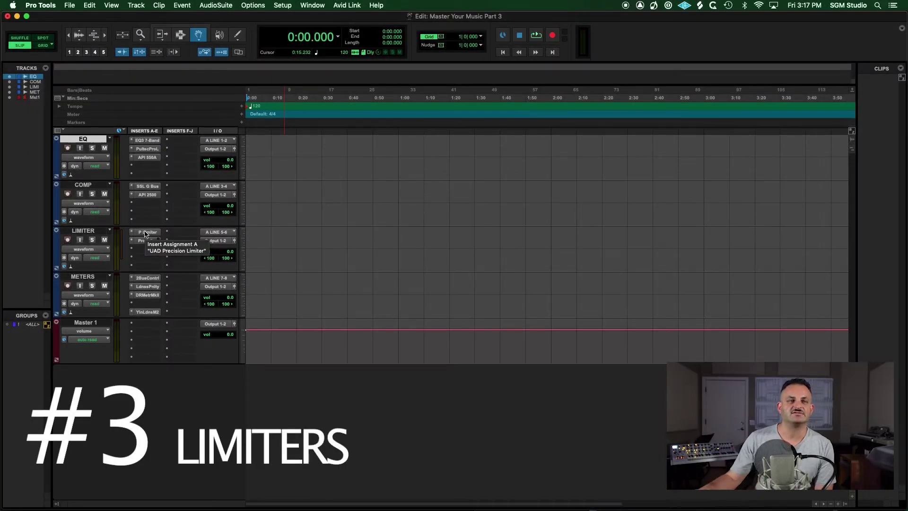
Step: Open the LIMITER track's Precision Limiter, lower its window, and cycle the meter hold times
{"action": "left_click", "coordinate": [145, 232]}
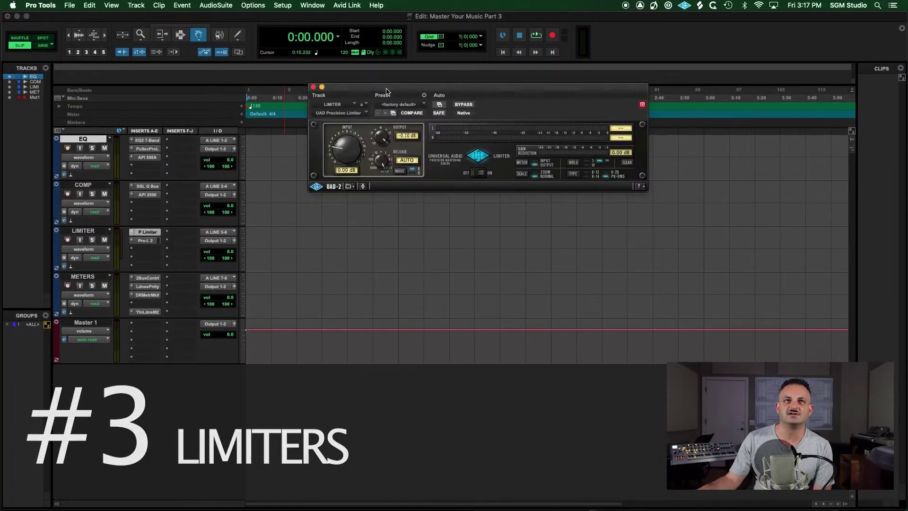
{"action": "left_click_drag", "start_coordinate": [387, 91], "coordinate": [389, 153]}
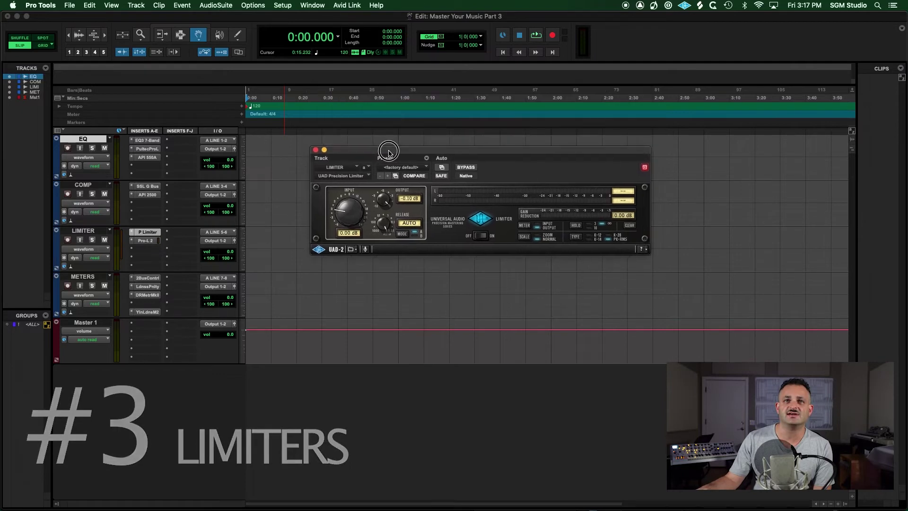
{"action": "left_click", "coordinate": [523, 239]}
{"action": "left_click", "coordinate": [523, 239]}
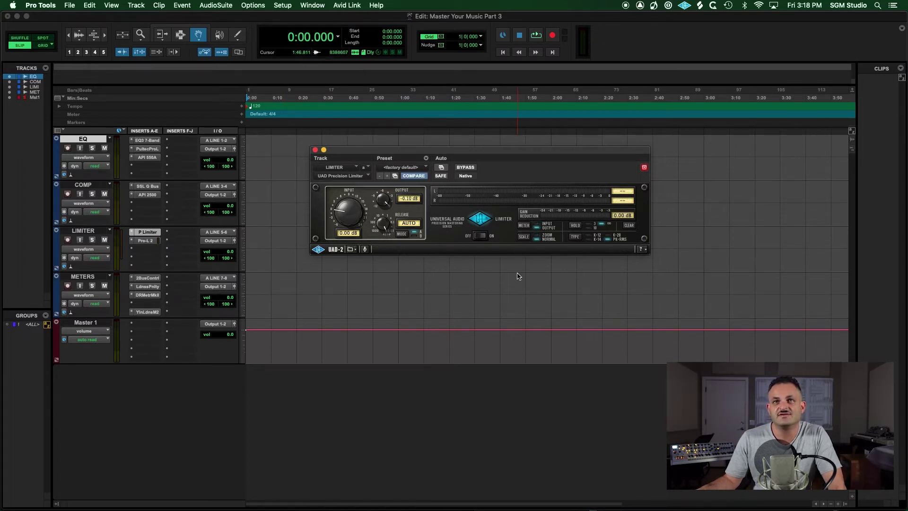
{"action": "left_click", "coordinate": [575, 226]}
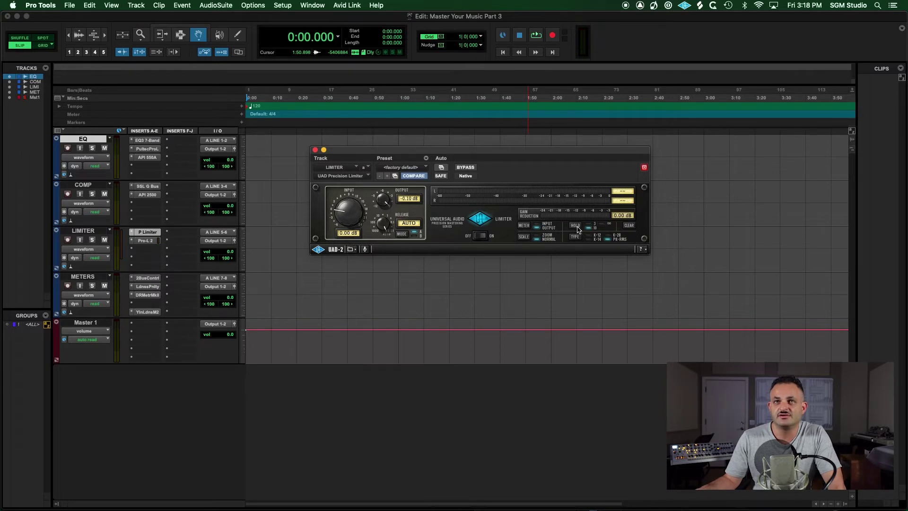
{"action": "left_click", "coordinate": [576, 226]}
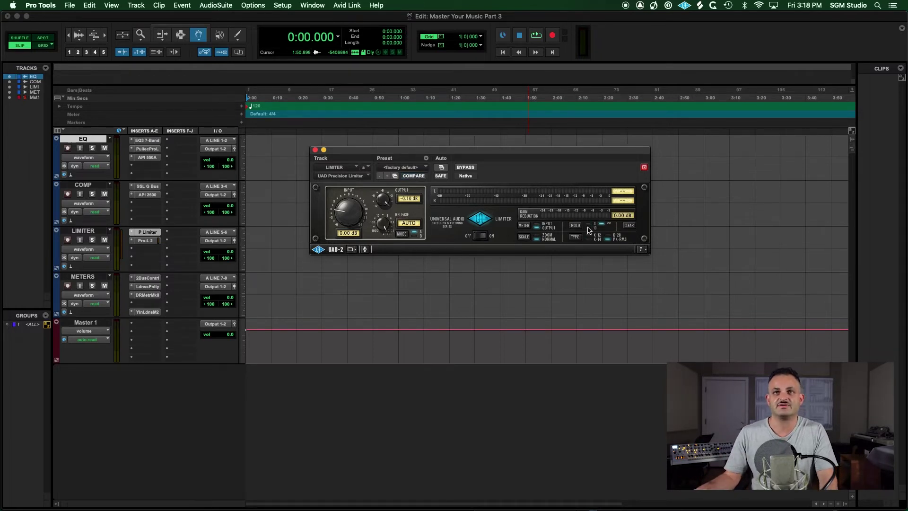
{"action": "left_click", "coordinate": [575, 226]}
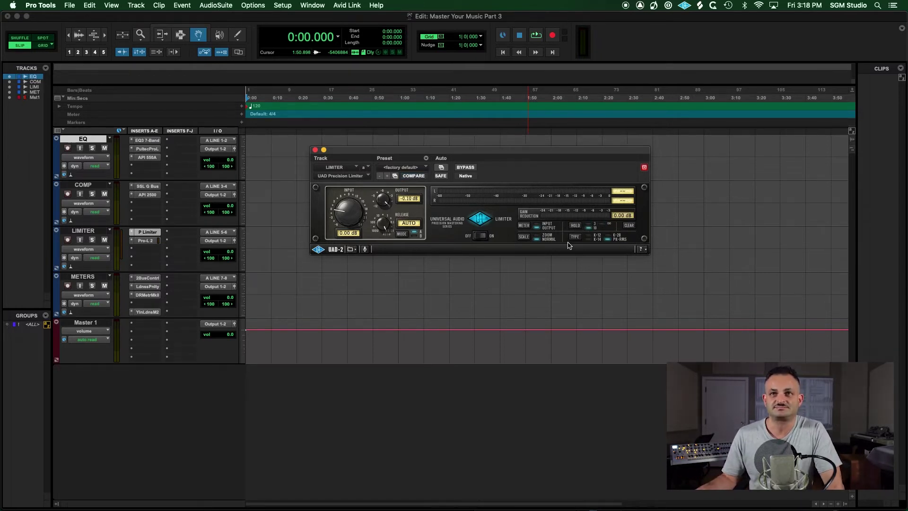
{"action": "left_click", "coordinate": [576, 225]}
Step: Step the limiter's meter type through K-20, PK-RMS and K-12 back to K-14
{"action": "left_click", "coordinate": [574, 237]}
{"action": "left_click", "coordinate": [574, 237]}
{"action": "left_click", "coordinate": [574, 238]}
{"action": "left_click", "coordinate": [574, 238]}
{"action": "left_click", "coordinate": [574, 238]}
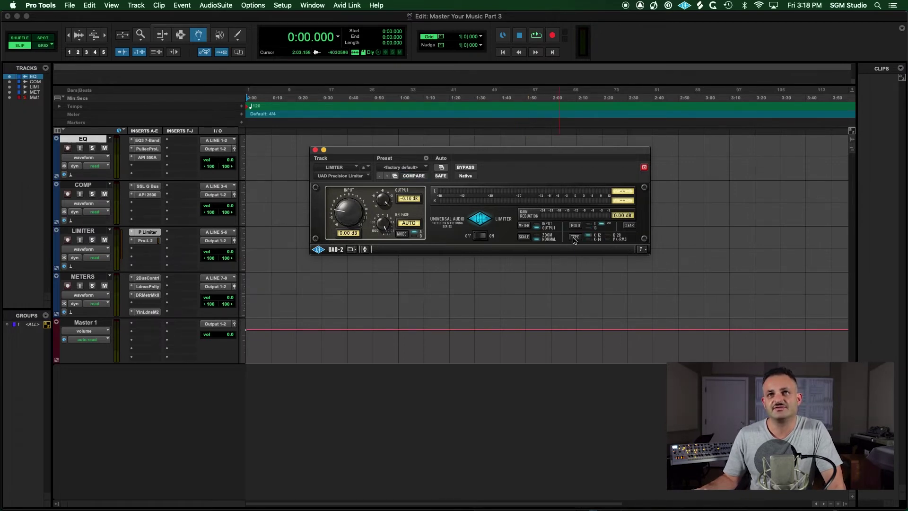
{"action": "left_click", "coordinate": [575, 237]}
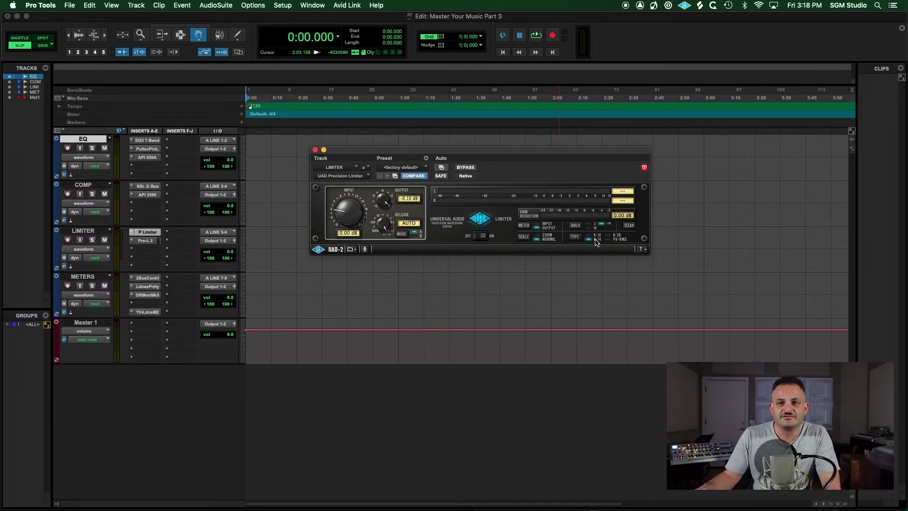
Step: Try the limiter's release MODE, input gain field and processing on/off switch
{"action": "left_click", "coordinate": [401, 235]}
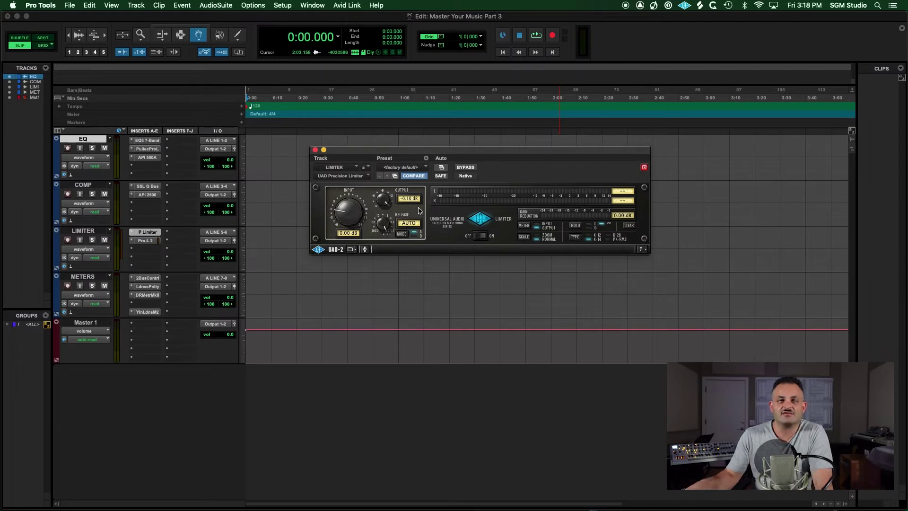
{"action": "left_click", "coordinate": [347, 233]}
{"action": "left_click", "coordinate": [374, 208]}
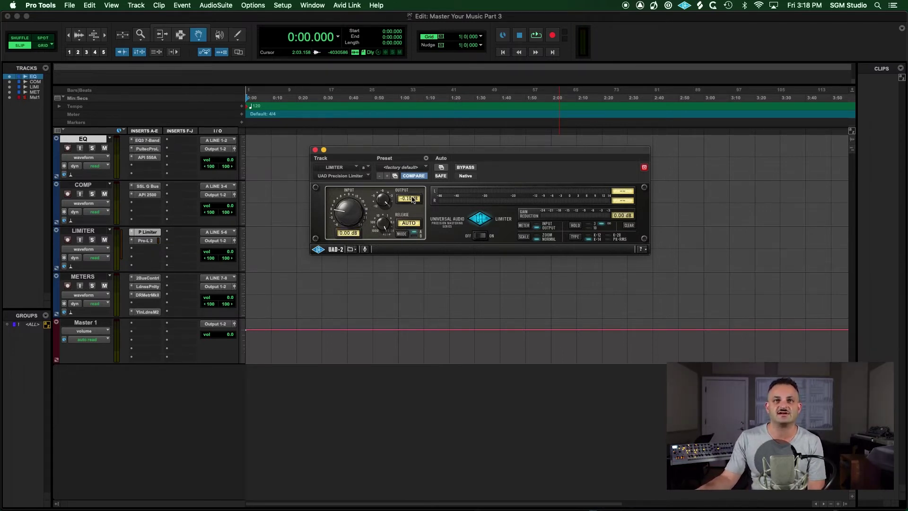
{"action": "left_click", "coordinate": [471, 237]}
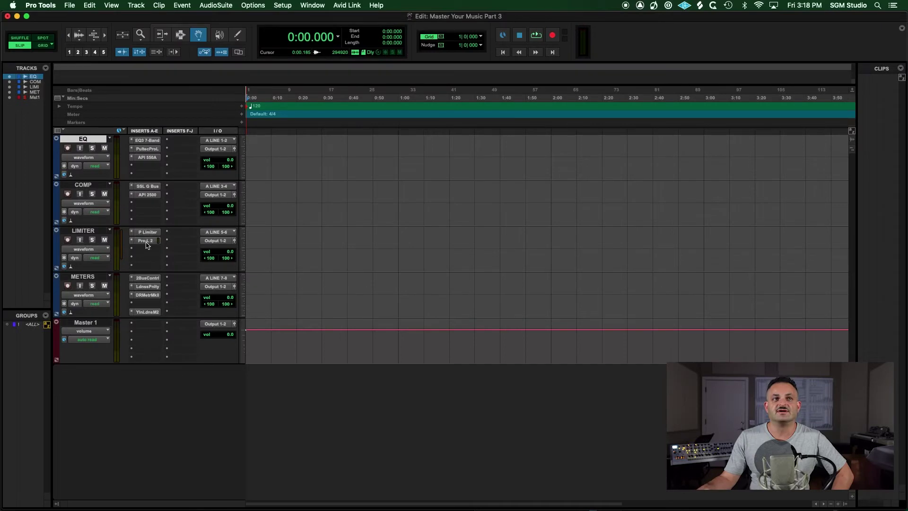
Step: Open the LIMITER track's Pro-L 2, move it up and left, and show the Style list
{"action": "left_click", "coordinate": [146, 245]}
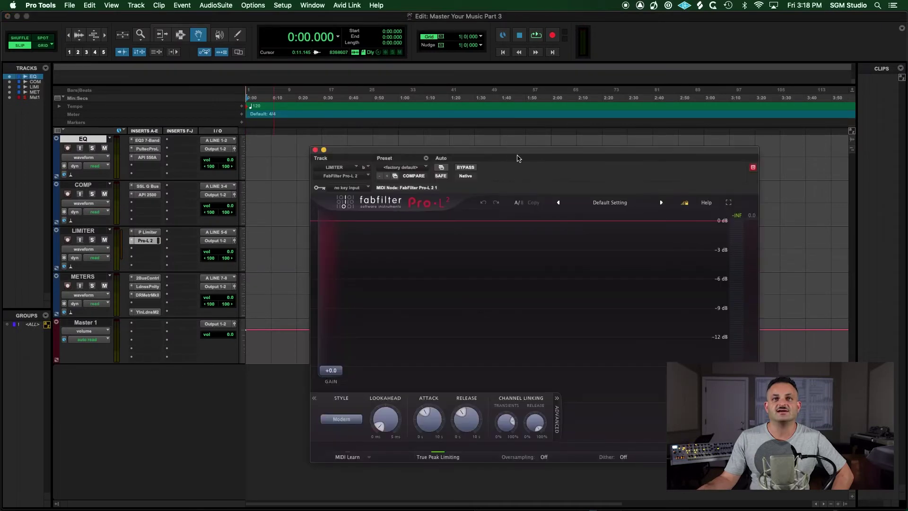
{"action": "left_click_drag", "start_coordinate": [513, 154], "coordinate": [483, 66]}
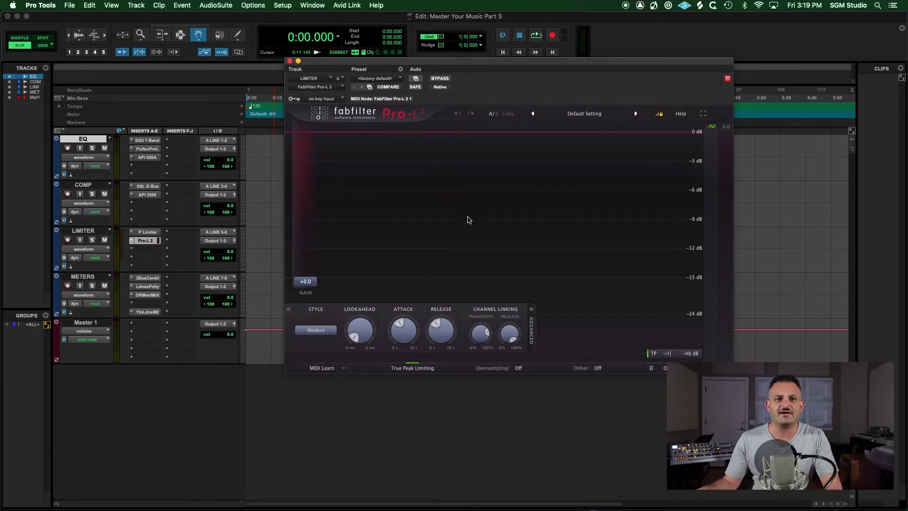
{"action": "left_click", "coordinate": [316, 331]}
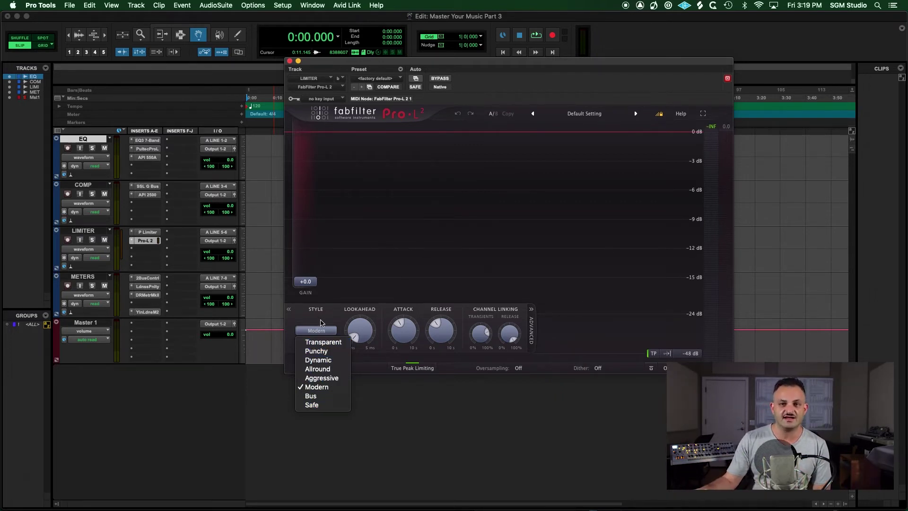
Step: Audition the Pro-L 2 Dynamic, Allround, Aggressive and Modern limiting styles
{"action": "left_click", "coordinate": [314, 360]}
{"action": "left_click", "coordinate": [316, 331]}
{"action": "left_click", "coordinate": [318, 369]}
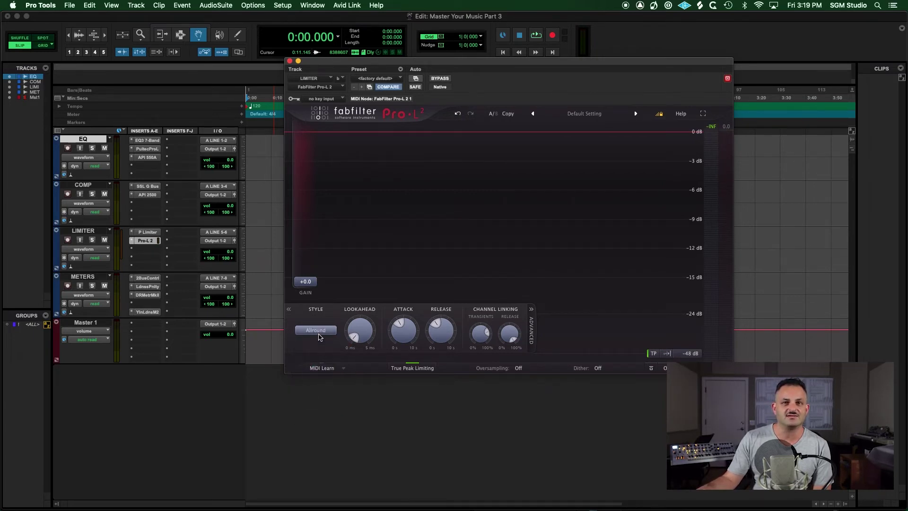
{"action": "mouse_move", "coordinate": [406, 331]}
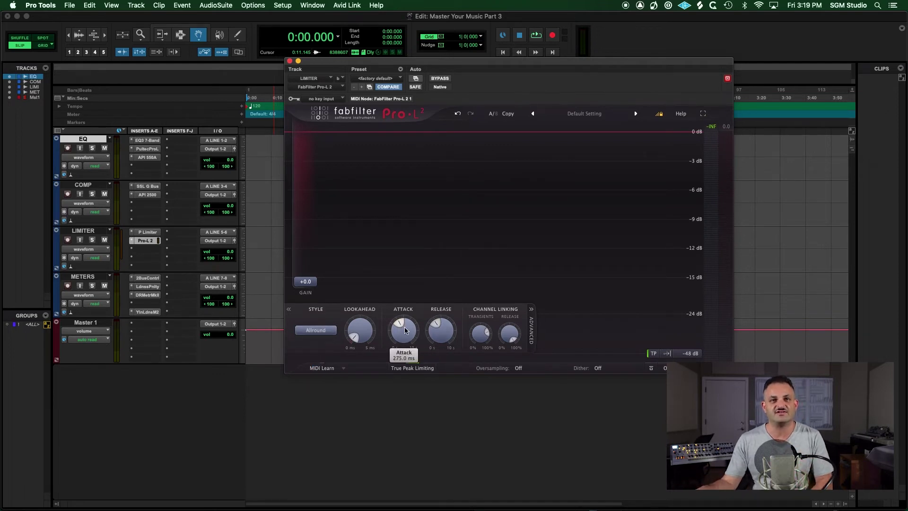
{"action": "left_click", "coordinate": [316, 330]}
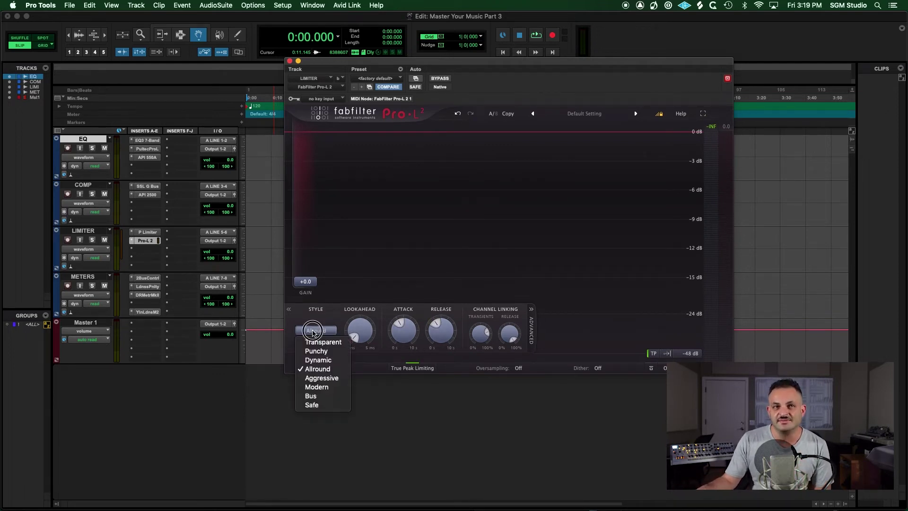
{"action": "left_click", "coordinate": [310, 378]}
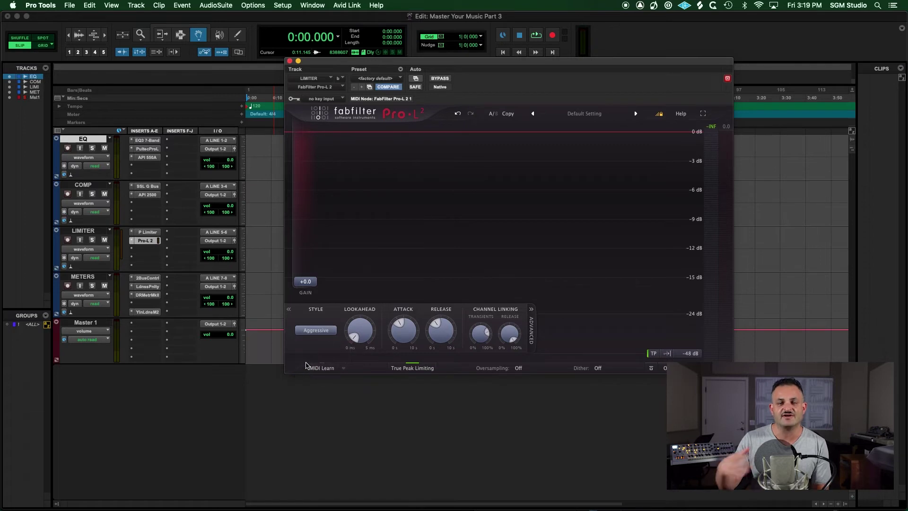
{"action": "left_click", "coordinate": [318, 332]}
{"action": "left_click", "coordinate": [316, 387]}
Step: Audition the Bus and Transparent styles, leaving Transparent selected
{"action": "left_click", "coordinate": [314, 331]}
{"action": "left_click", "coordinate": [310, 396]}
{"action": "left_click", "coordinate": [312, 332]}
{"action": "left_click", "coordinate": [314, 341]}
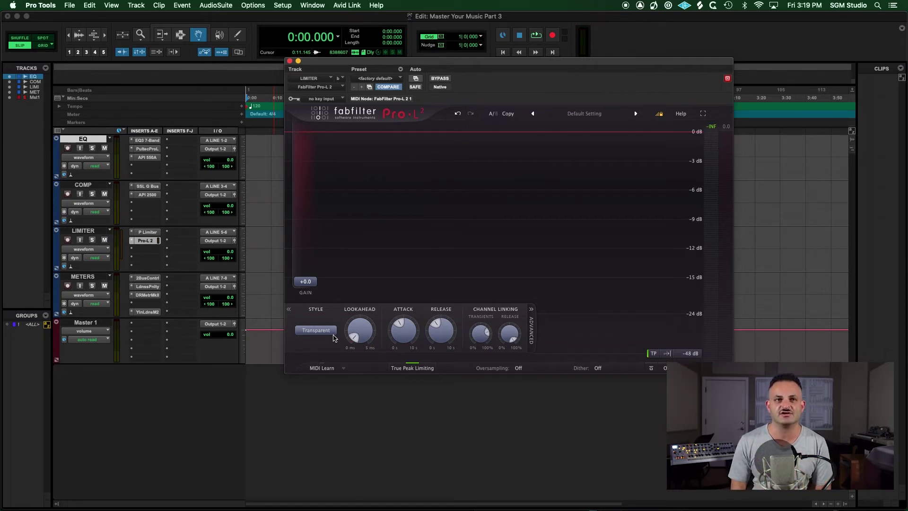
{"action": "left_click", "coordinate": [327, 333]}
{"action": "left_click", "coordinate": [323, 314]}
{"action": "left_click", "coordinate": [325, 333]}
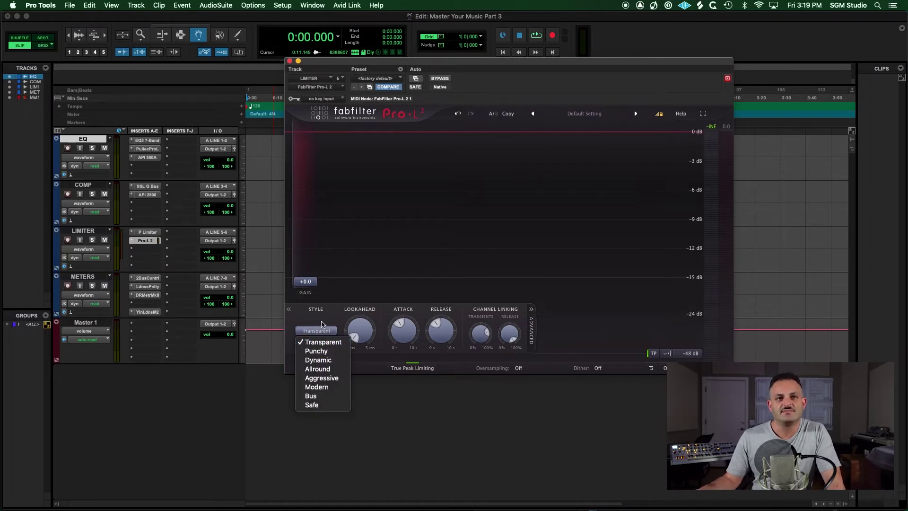
{"action": "left_click", "coordinate": [322, 329]}
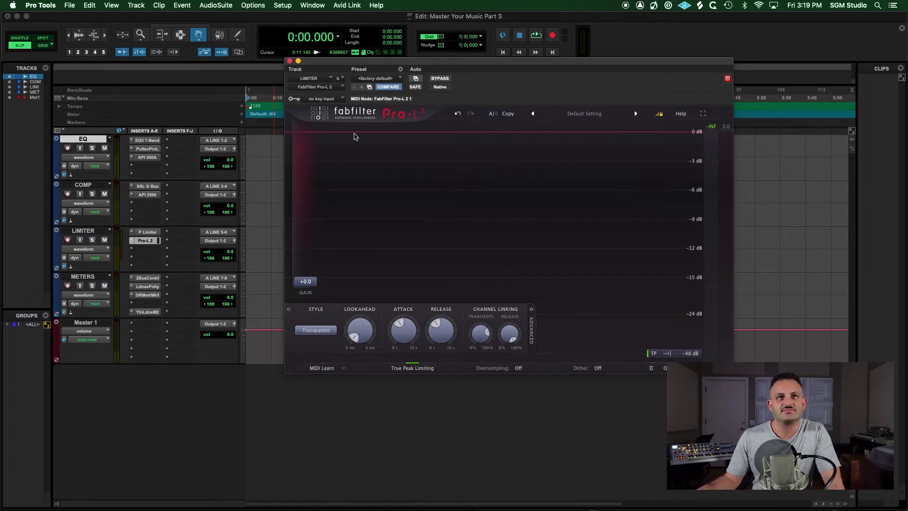
Step: Return Pro-L 2 to the Modern style and display its dither options
{"action": "left_click", "coordinate": [388, 86]}
{"action": "left_click", "coordinate": [322, 331]}
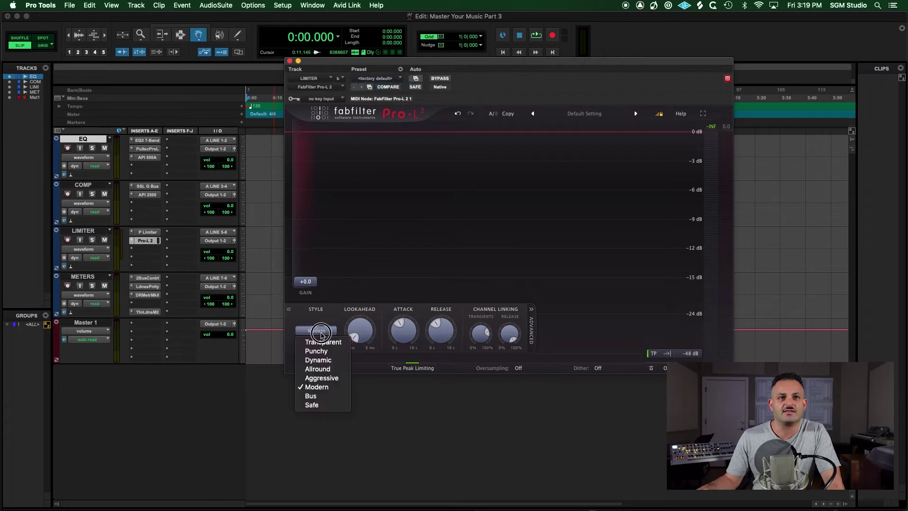
{"action": "left_click", "coordinate": [322, 313]}
{"action": "left_click", "coordinate": [598, 368]}
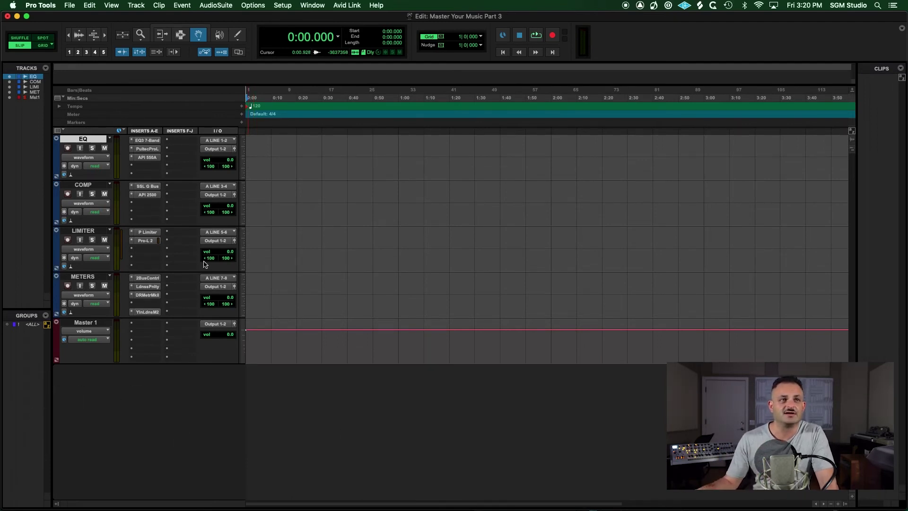
{"action": "left_click", "coordinate": [157, 277]}
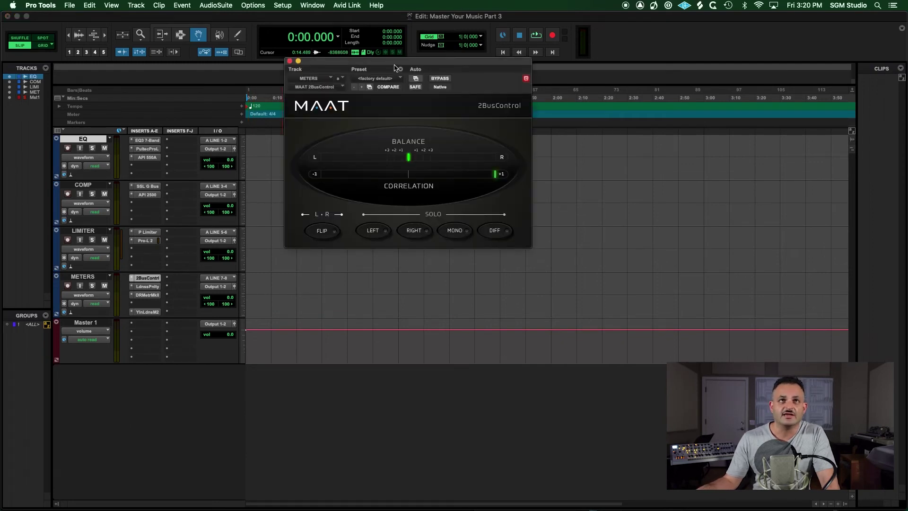
{"action": "left_click_drag", "start_coordinate": [397, 66], "coordinate": [456, 119]}
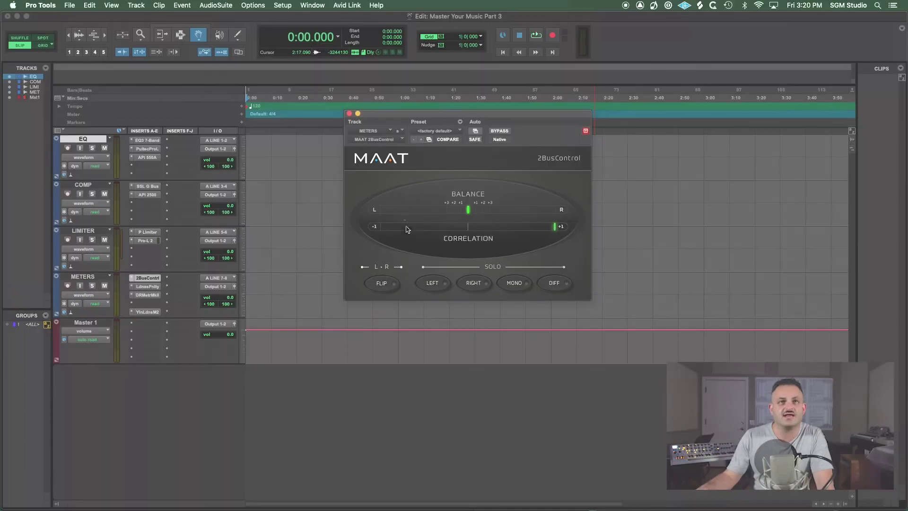
{"action": "left_click", "coordinate": [349, 113]}
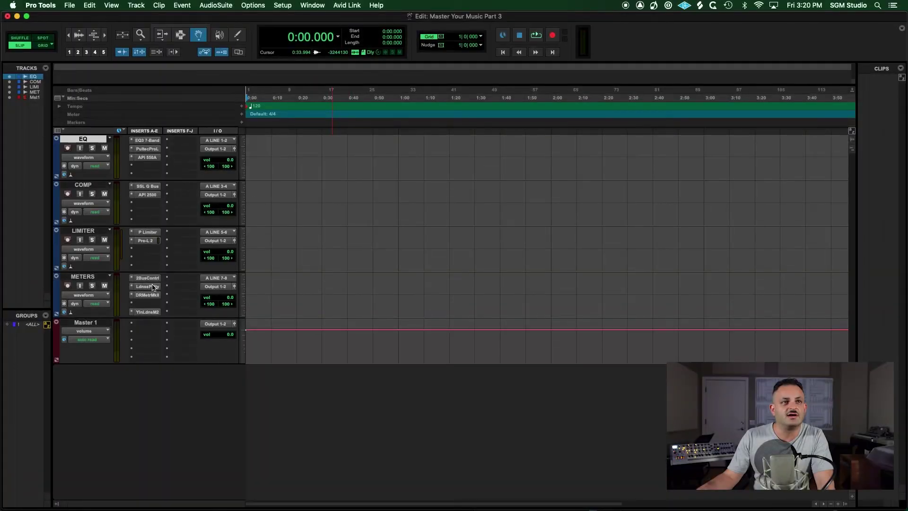
Step: Review the METERS Loudness Penalty analyzer, close it, then bring up the MAAT DR Meter Mk II
{"action": "left_click", "coordinate": [147, 287]}
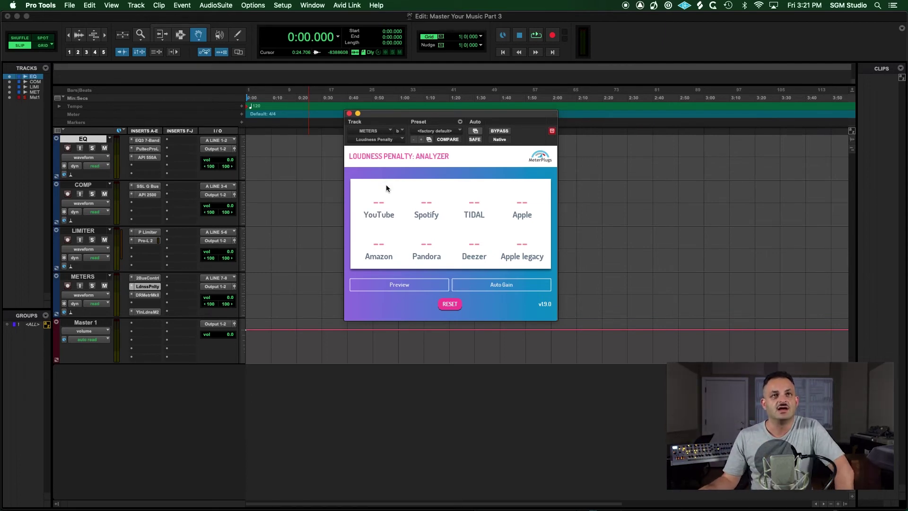
{"action": "left_click", "coordinate": [349, 114]}
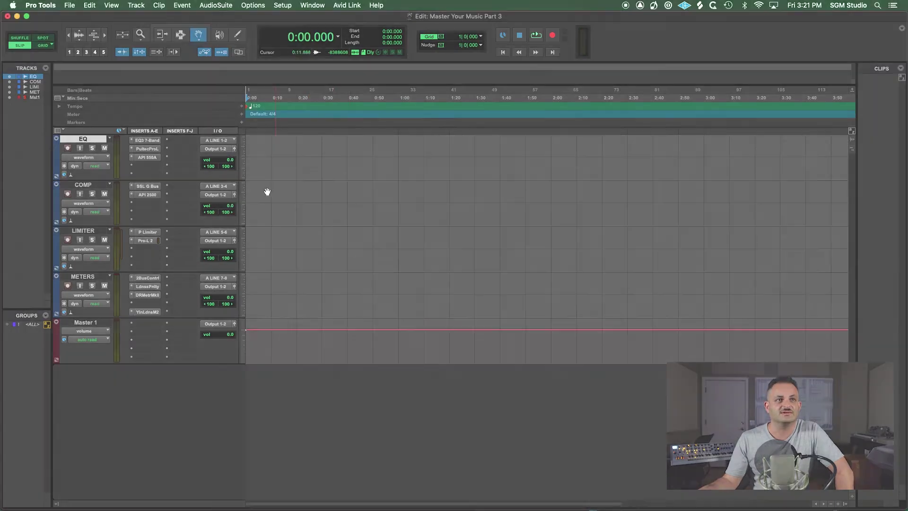
{"action": "left_click", "coordinate": [152, 296]}
Step: Move the MAAT DR Meter window to the top of the screen and close it
{"action": "left_click_drag", "start_coordinate": [451, 91], "coordinate": [520, 25]}
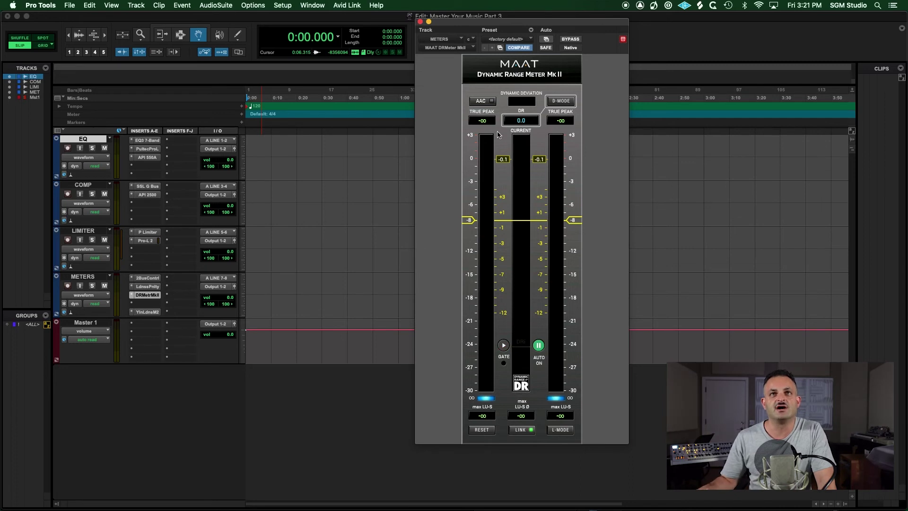
{"action": "left_click", "coordinate": [419, 22]}
Step: Open the METERS Youlean Loudness Meter 2 and move its window toward the screen centre
{"action": "left_click", "coordinate": [145, 313]}
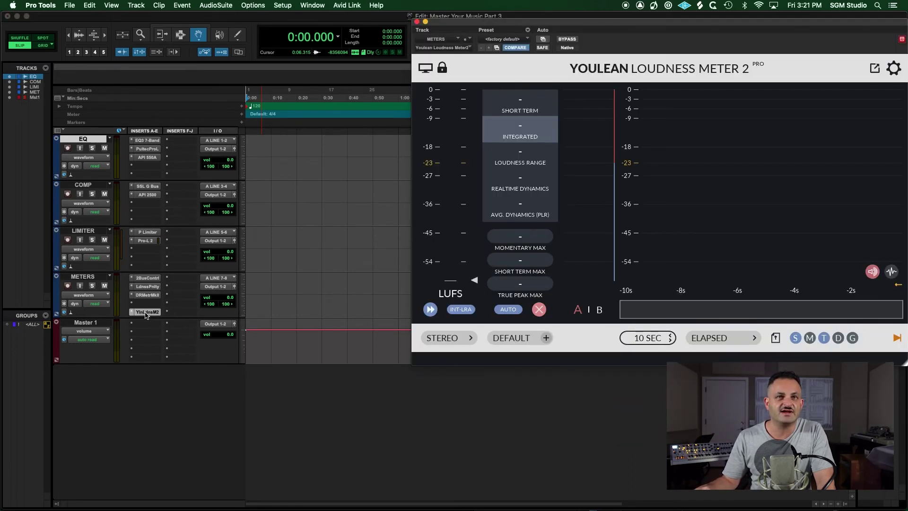
{"action": "left_click_drag", "start_coordinate": [494, 22], "coordinate": [352, 25]}
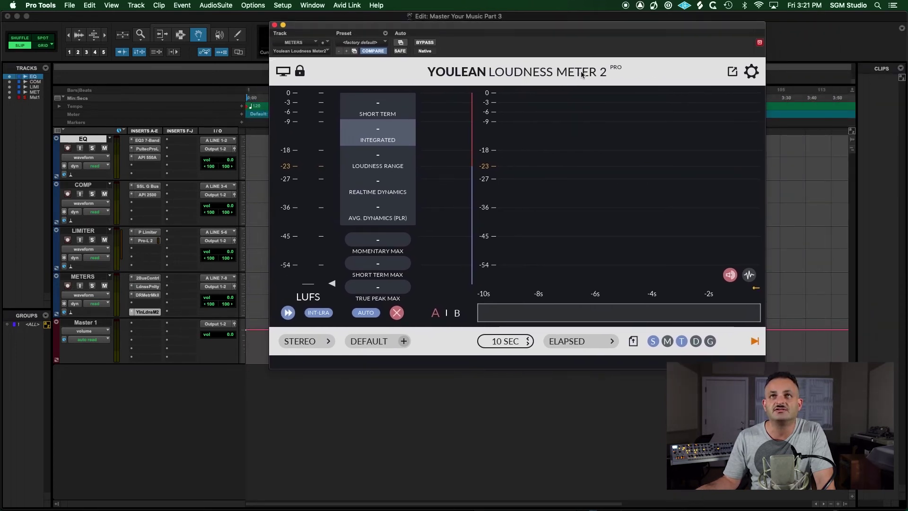